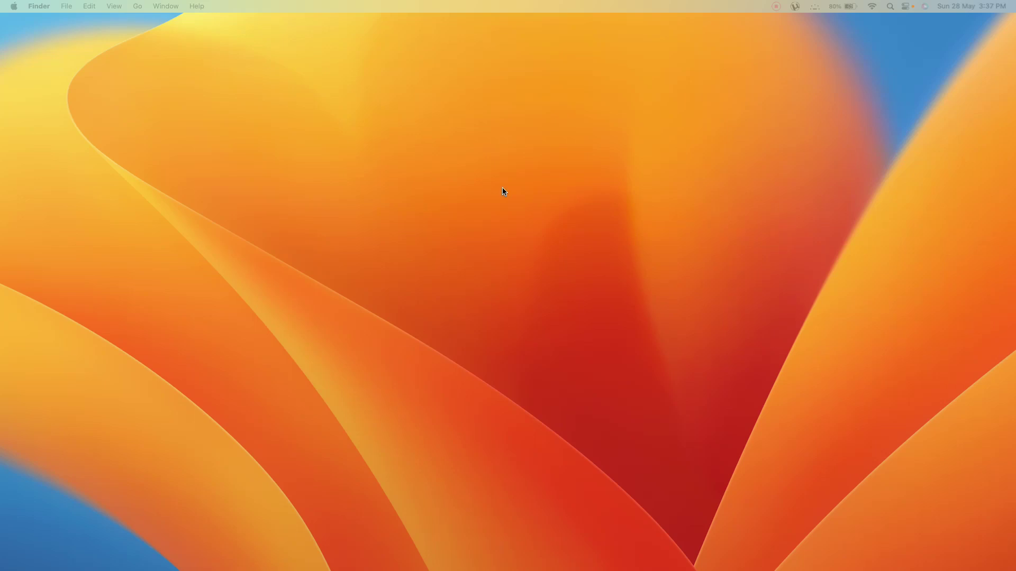
# - Search Spotlight for 'display' and launch the Display Settings result
pyautogui.press('super+space')
pyautogui.write('disp')
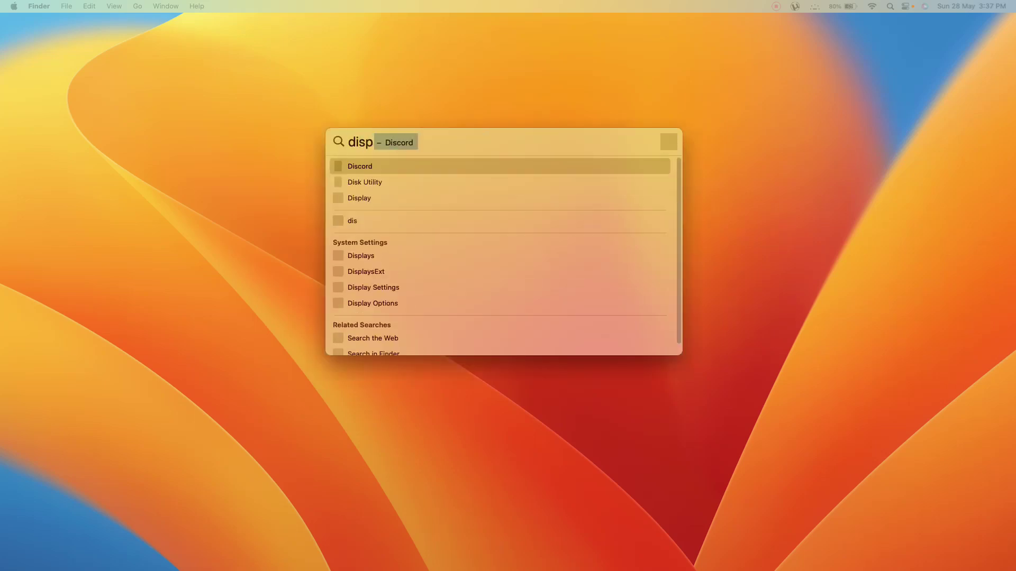
pyautogui.write('lay')
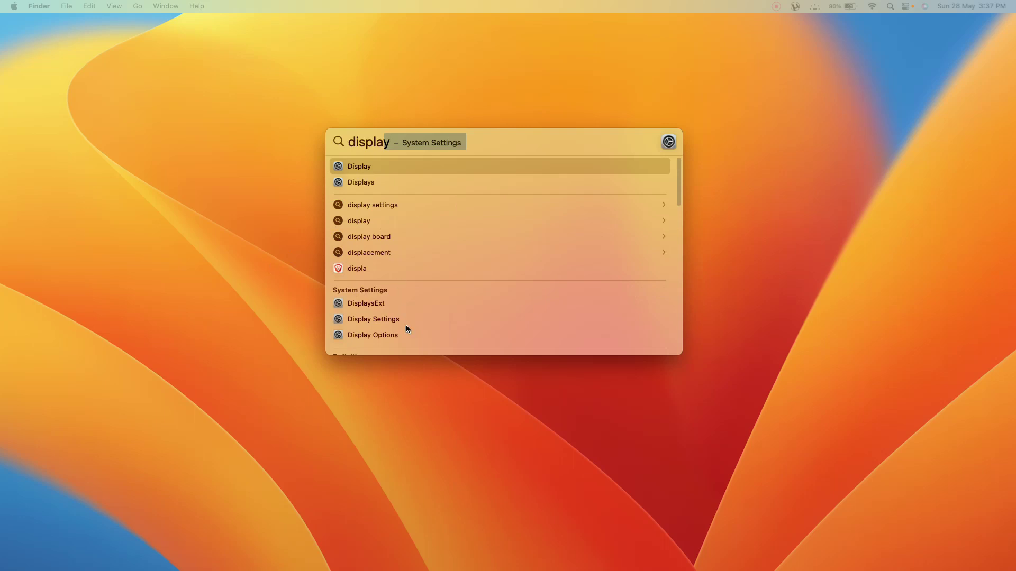
pyautogui.click(404, 320)
pyautogui.click(384, 321)
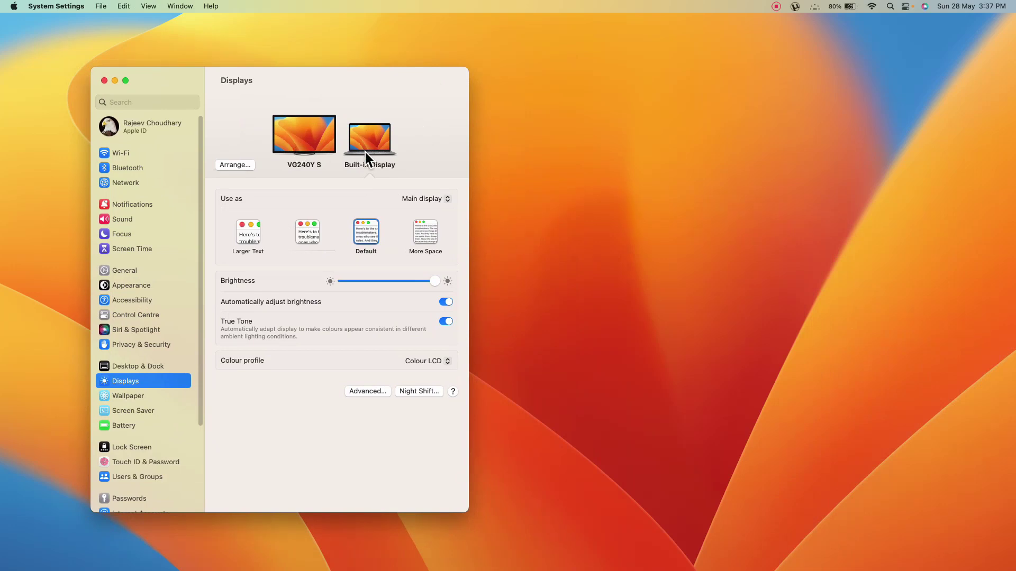
# - Select the VG240Y S monitor and check its refresh rate options without changing them
pyautogui.moveTo(398, 87); pyautogui.dragTo(453, 95)
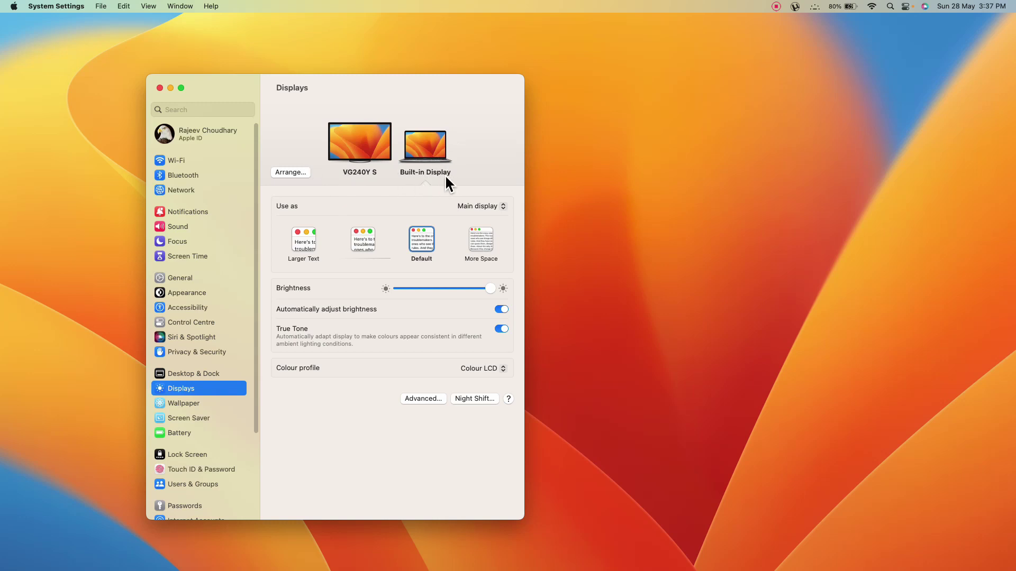
pyautogui.click(365, 149)
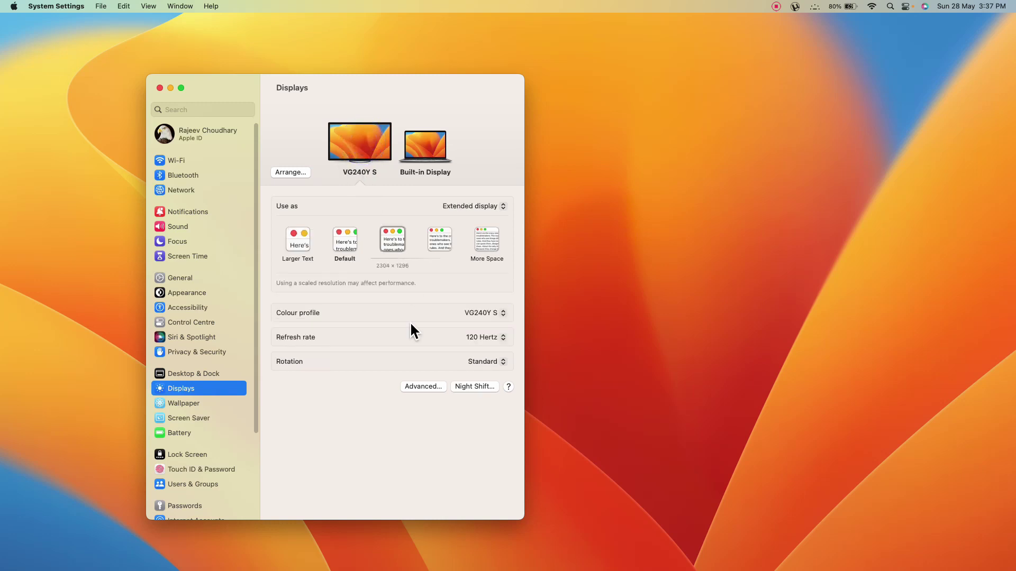
pyautogui.click(497, 341)
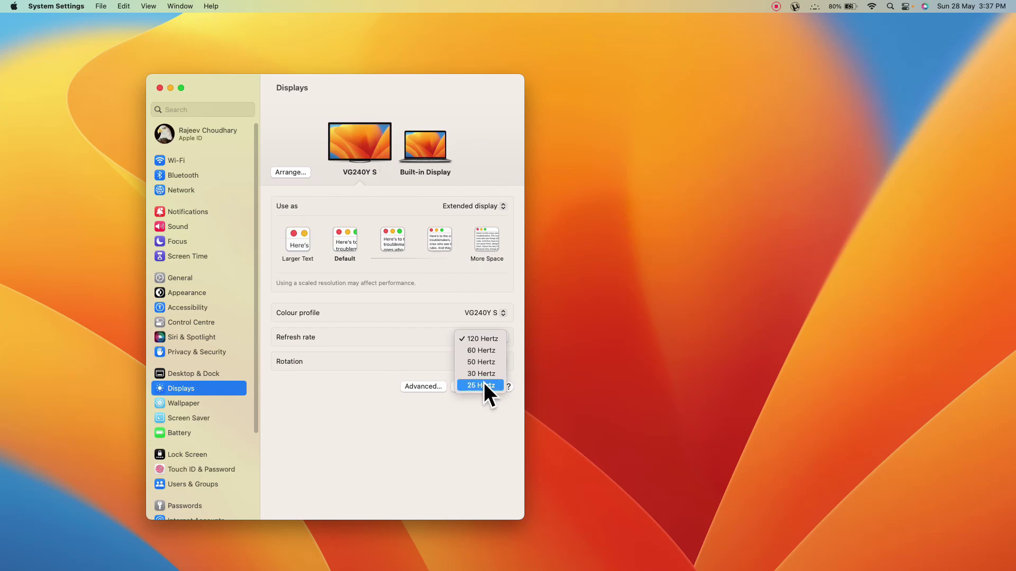
pyautogui.click(314, 421)
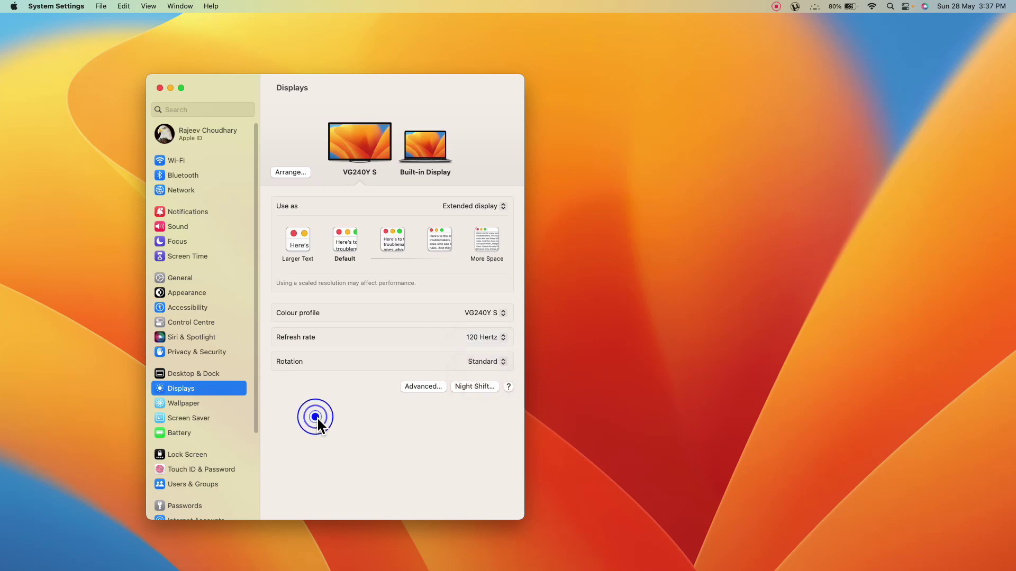
# - Switch the VG240Y S resolutions to an exact-size list and turn on Show all resolutions
pyautogui.click(500, 338)
pyautogui.click(366, 437)
pyautogui.press('alt')
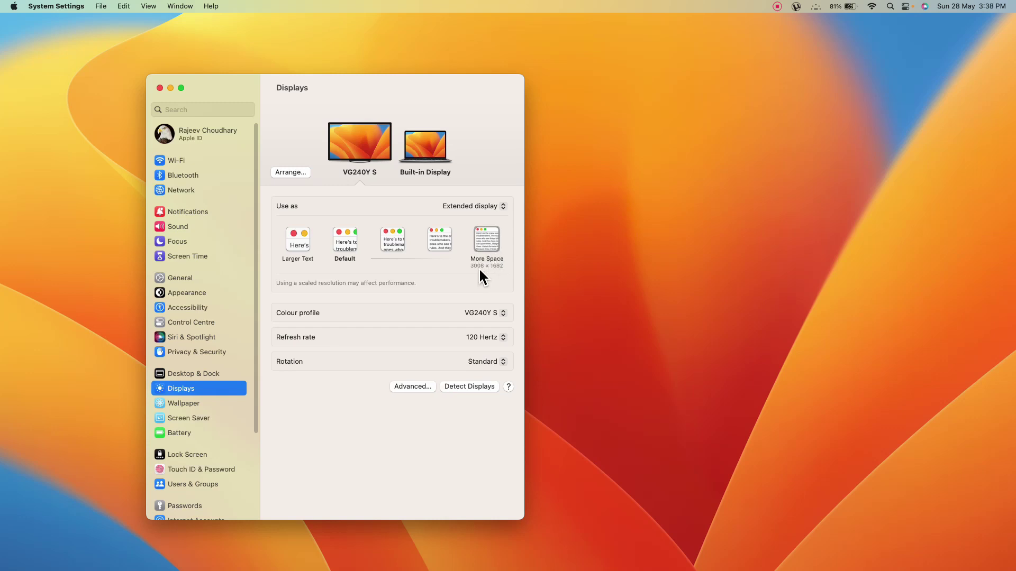
pyautogui.keyDown('alt'); pyautogui.click(489, 244); pyautogui.keyUp('alt')
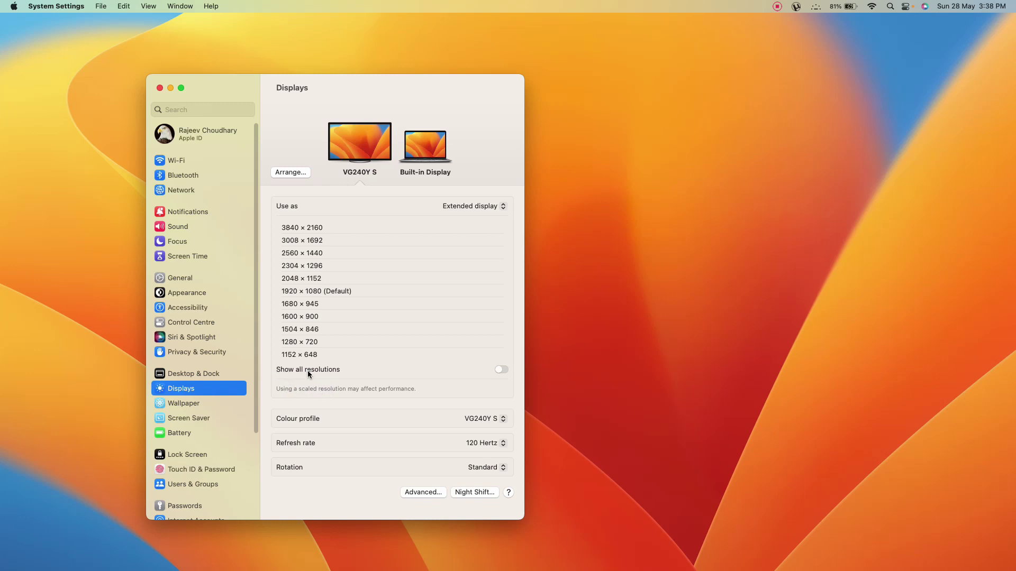
pyautogui.click(501, 369)
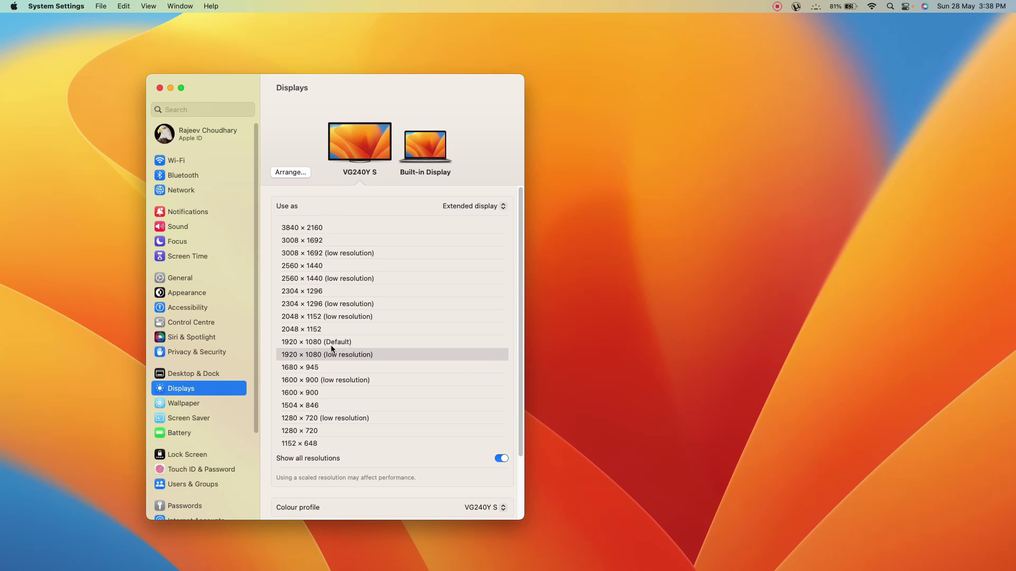
# - Try the 1280 × 720 resolution on the VG240Y S from the scrolled list
pyautogui.scroll(-3, 338, 349)
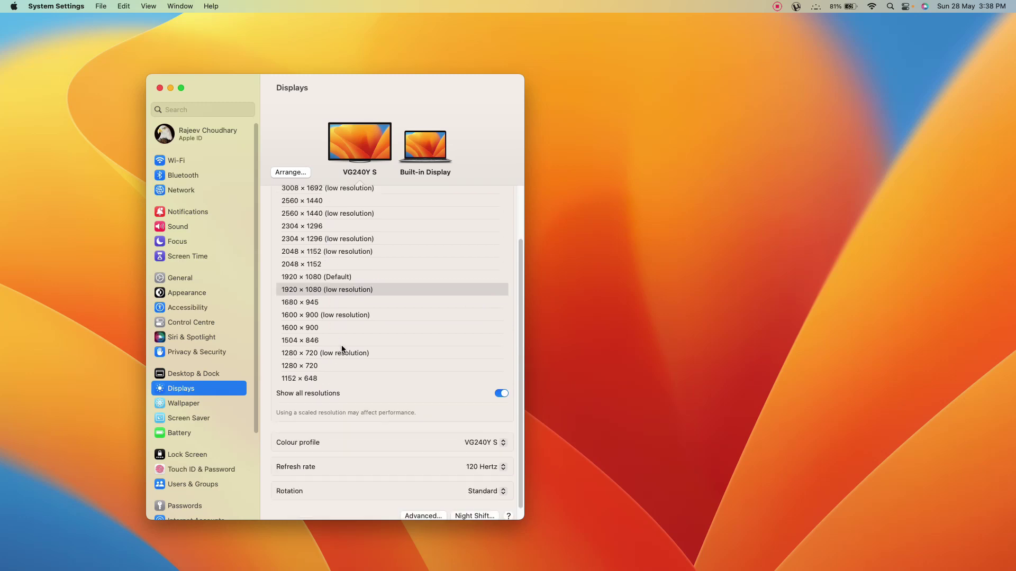
pyautogui.click(324, 367)
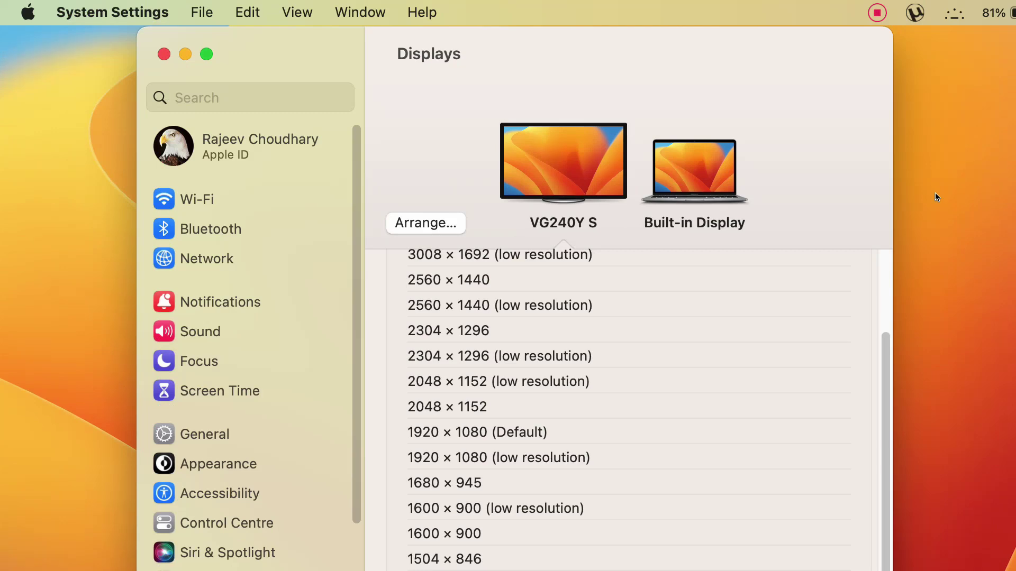
pyautogui.scroll(-3, 748, 363)
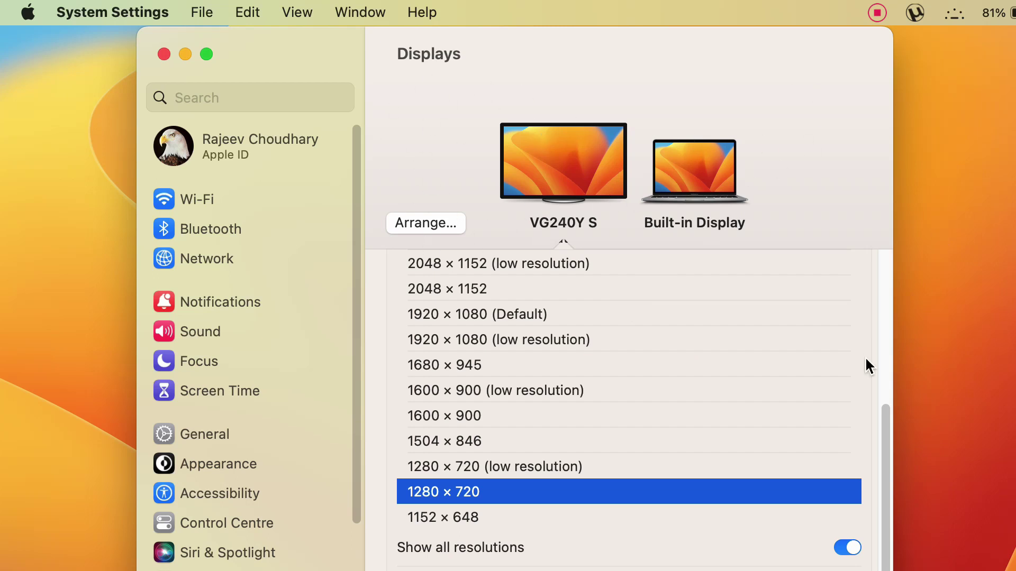
pyautogui.click(760, 342)
# - Pick a 1920 × 1080 resolution for the VG240Y S from the list
pyautogui.click(697, 212)
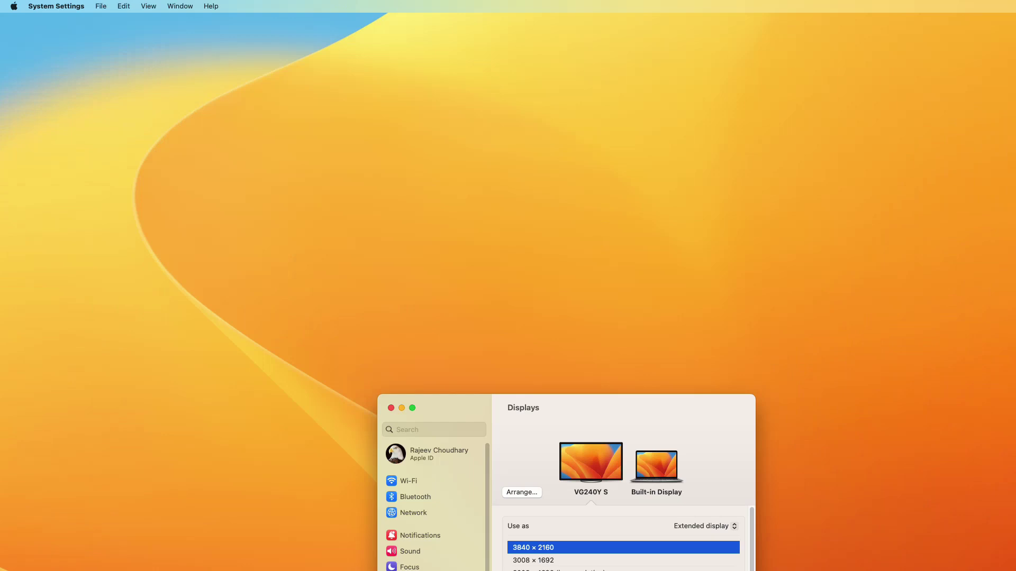
pyautogui.scroll(-5, 624, 537)
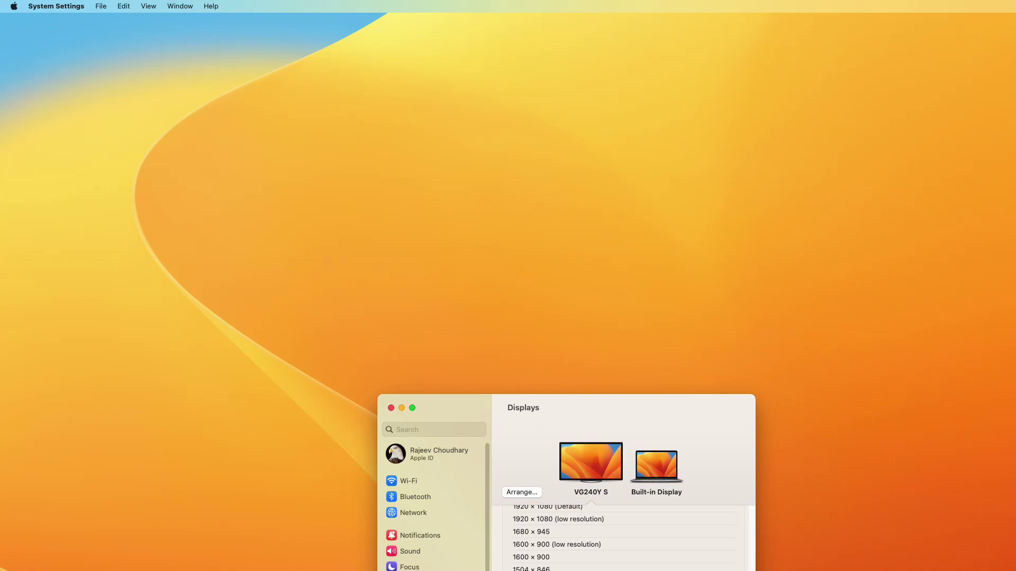
pyautogui.scroll(2, 624, 537)
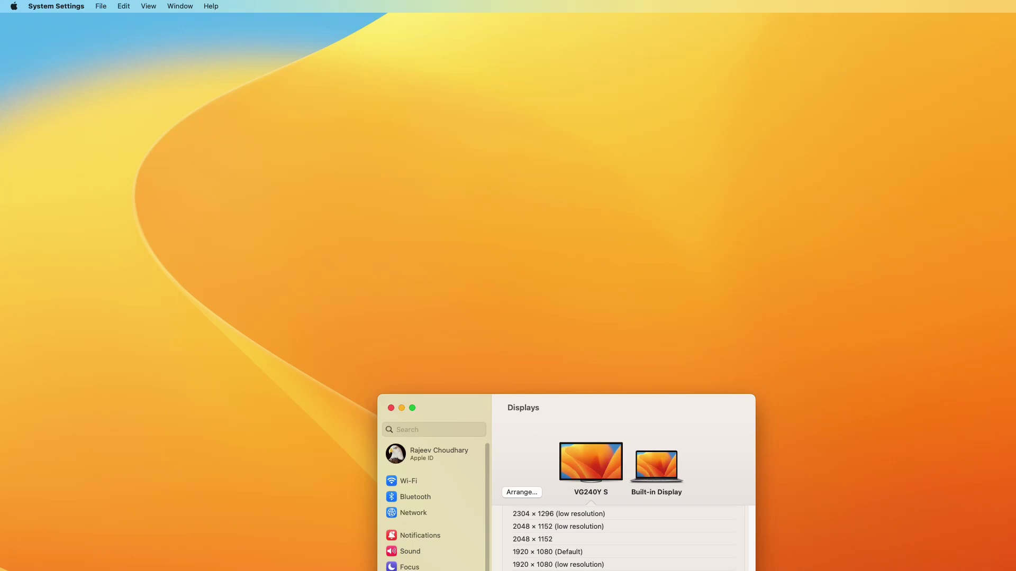
pyautogui.click(547, 551)
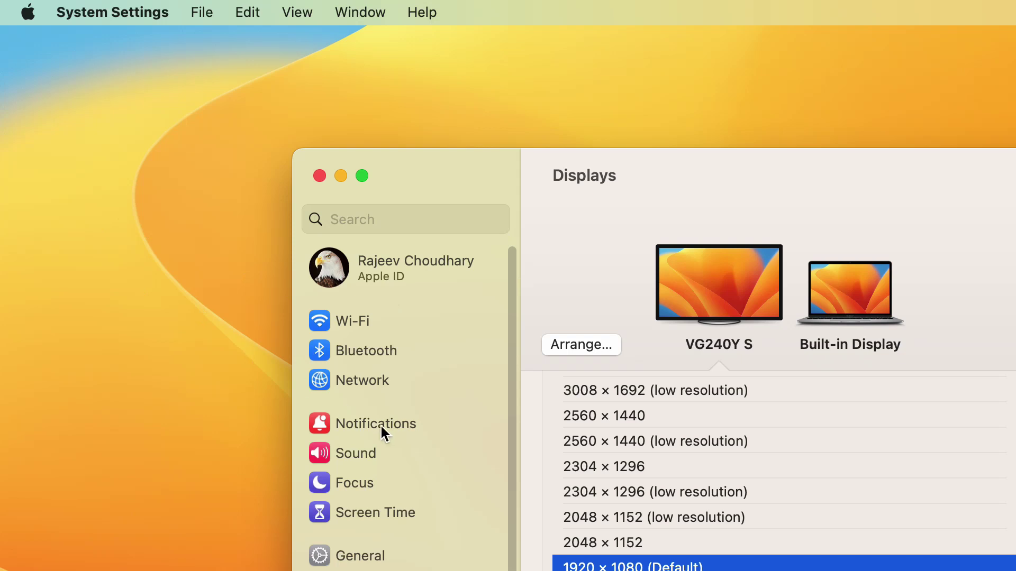
pyautogui.click(488, 457)
# - Choose 1920 × 1080 (low resolution) for the VG240Y S at a 120 Hertz refresh rate
pyautogui.click(683, 570)
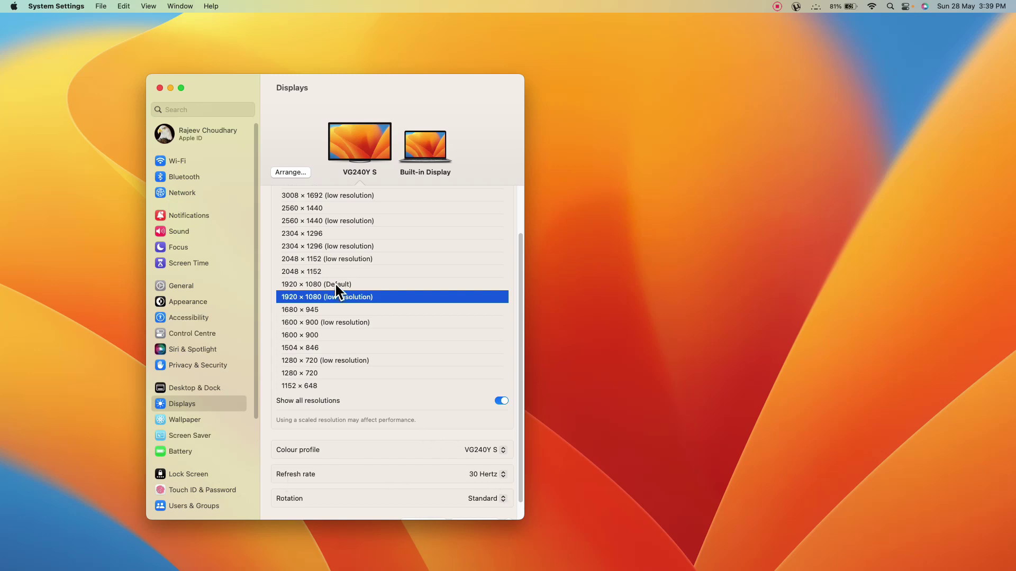
pyautogui.click(493, 474)
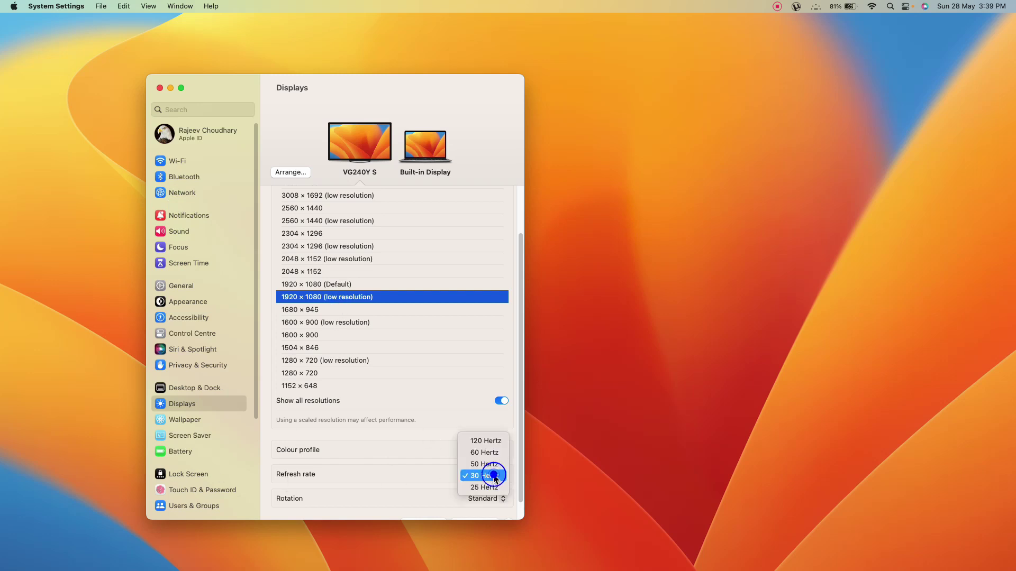
pyautogui.click(483, 443)
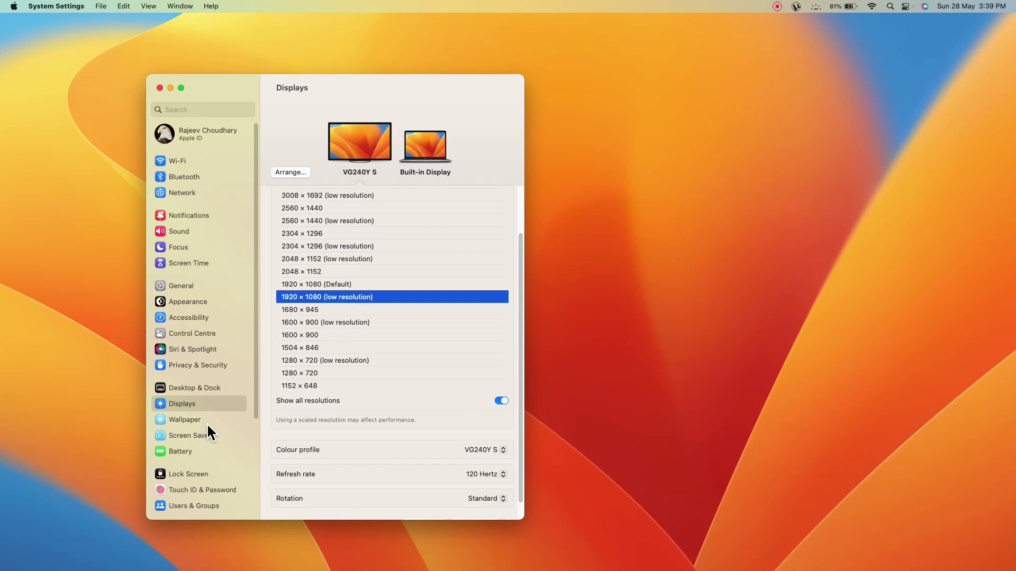
pyautogui.scroll(-5, 207, 423)
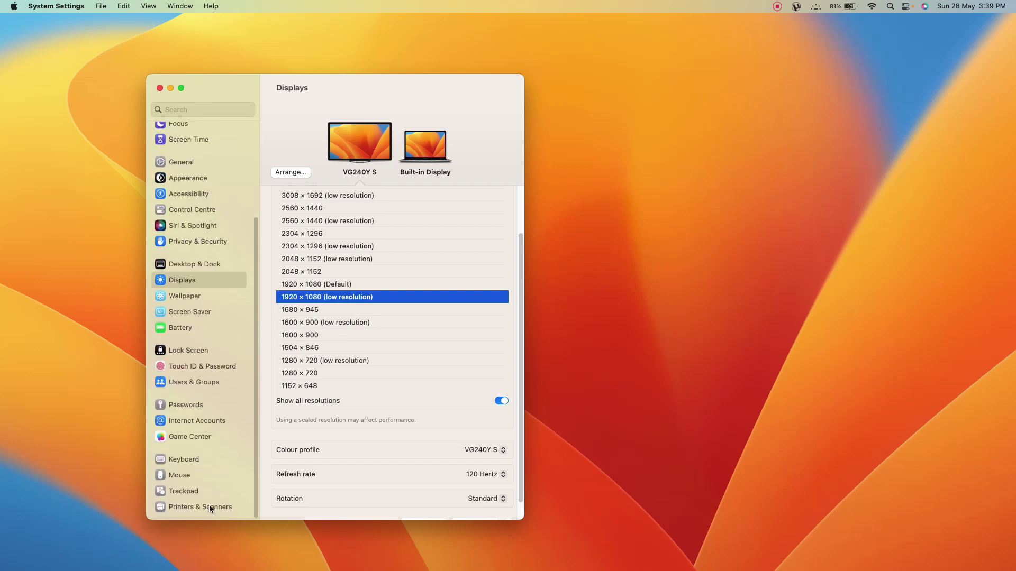
# - In Mouse settings, set the tracking speed slider to just past the middle
pyautogui.click(176, 475)
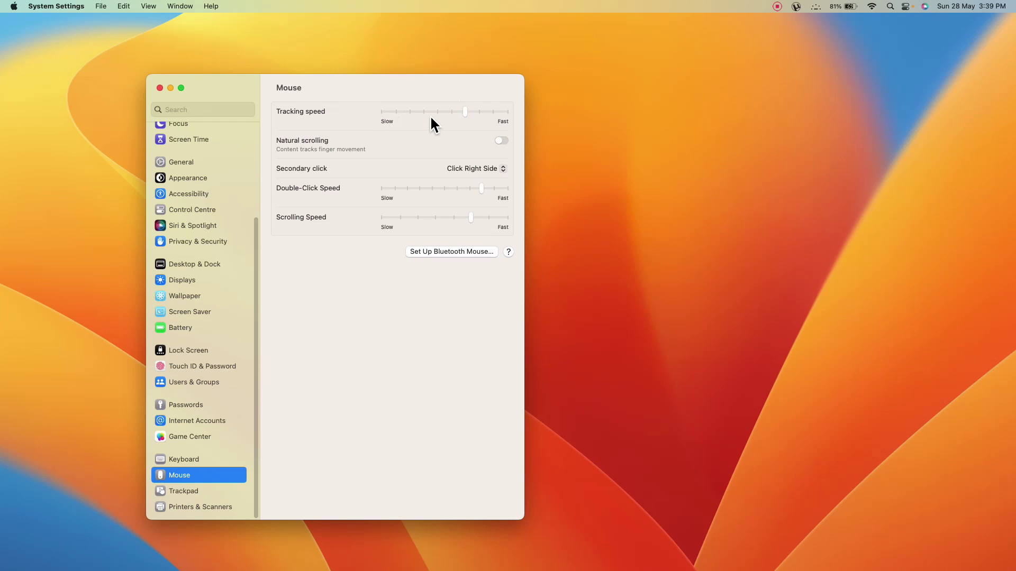
pyautogui.moveTo(461, 110); pyautogui.dragTo(403, 112)
pyautogui.moveTo(397, 111); pyautogui.dragTo(459, 111)
pyautogui.moveTo(466, 111); pyautogui.dragTo(451, 112)
# - Switch to the Trackpad settings pane
pyautogui.click(192, 491)
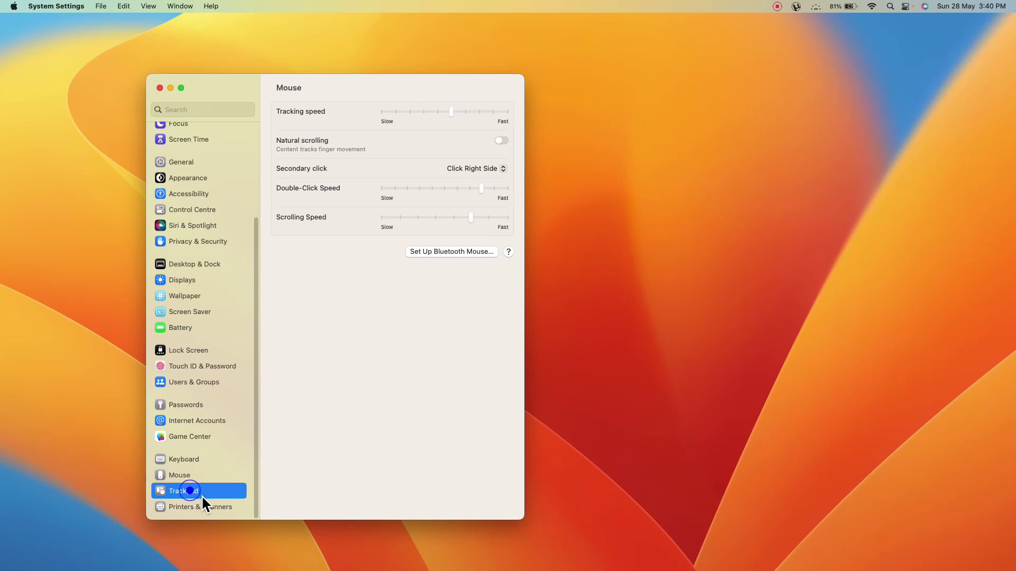